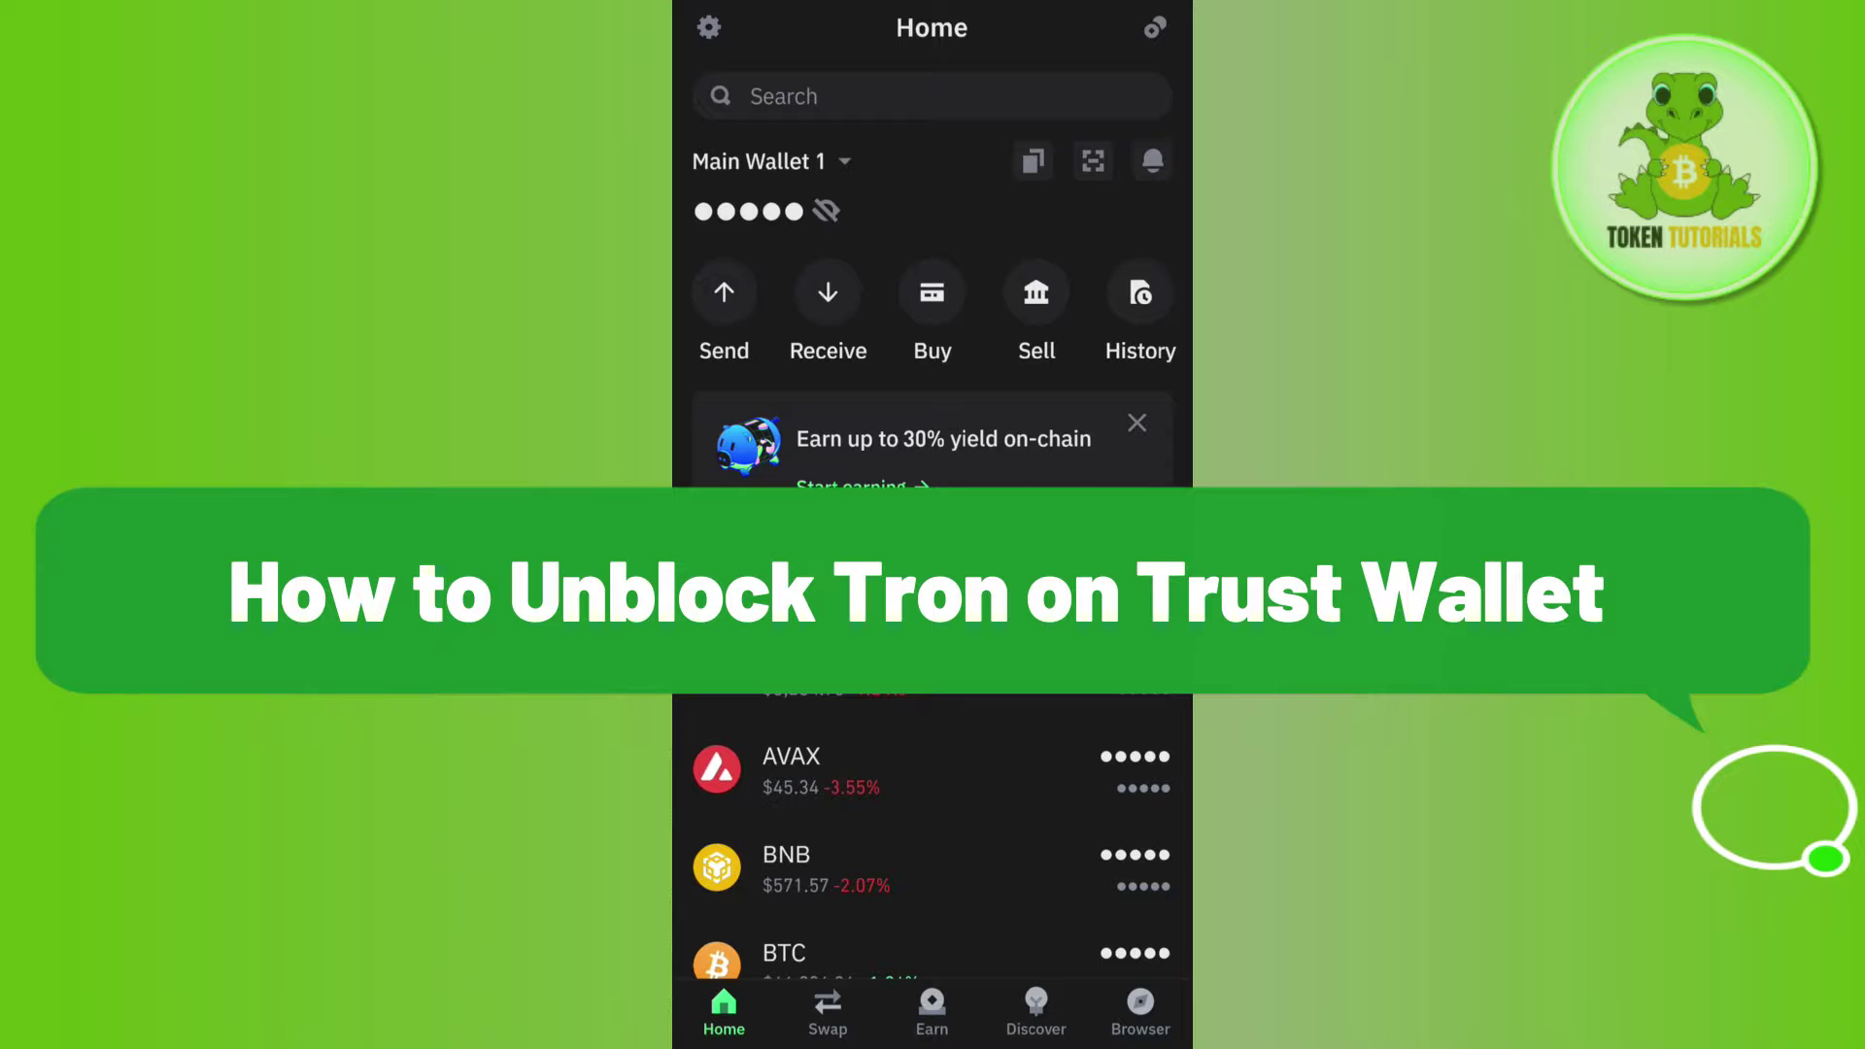
scroll(930, 584, "down", 1)
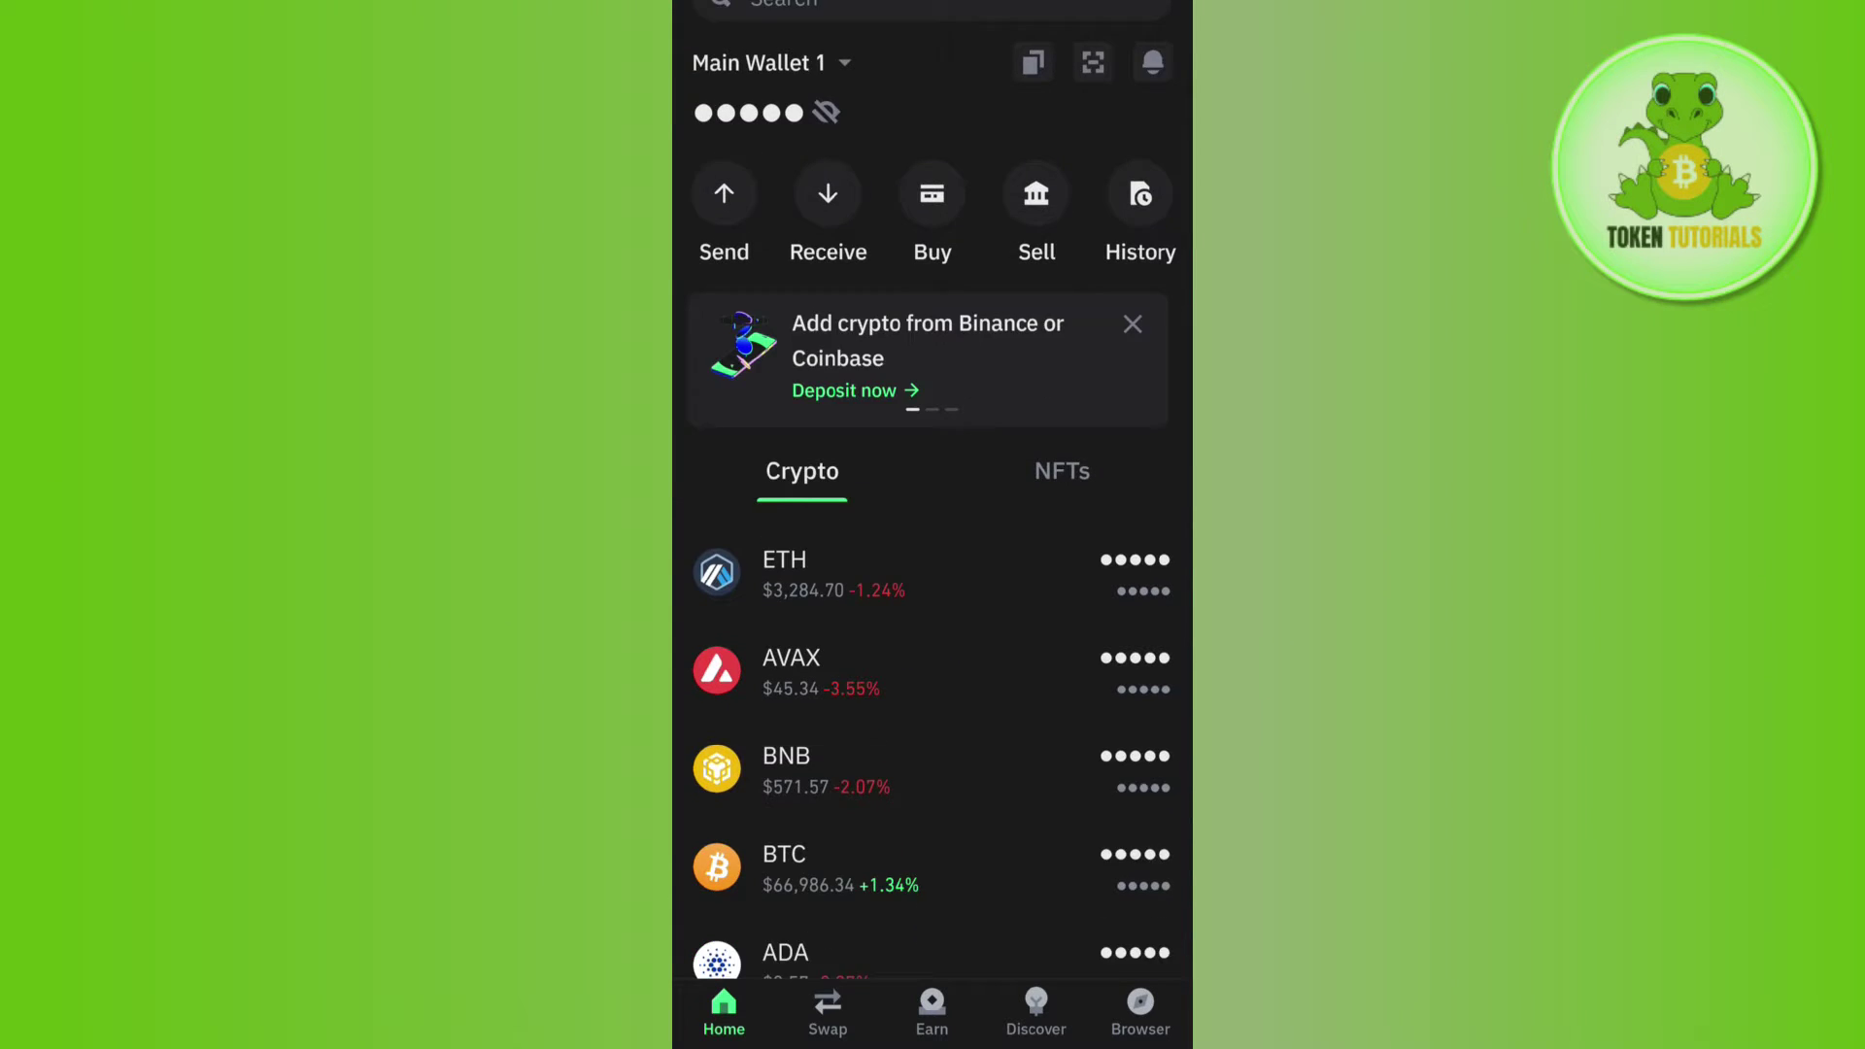
scroll(931, 583, "down", 1)
scroll(931, 583, "down", 5)
scroll(931, 583, "down", 2)
scroll(932, 583, "up", 10)
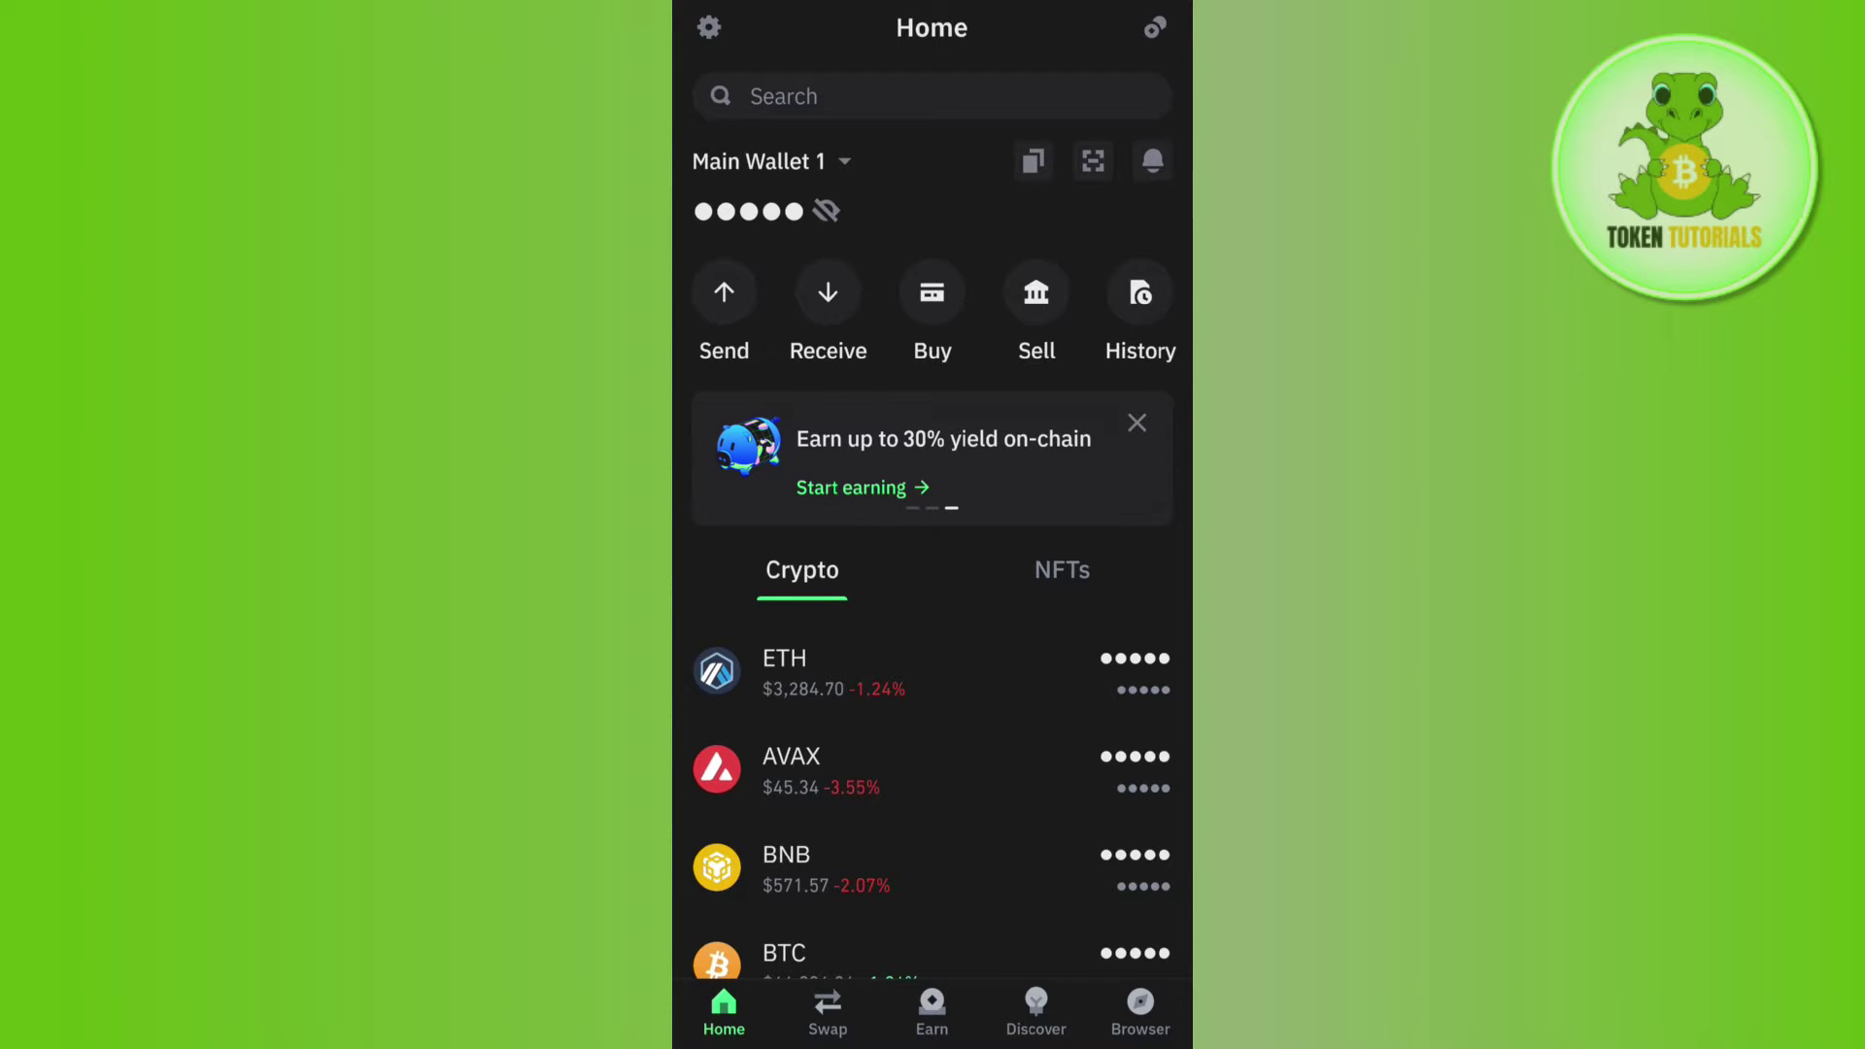
scroll(933, 583, "down", 3)
scroll(934, 584, "down", 5)
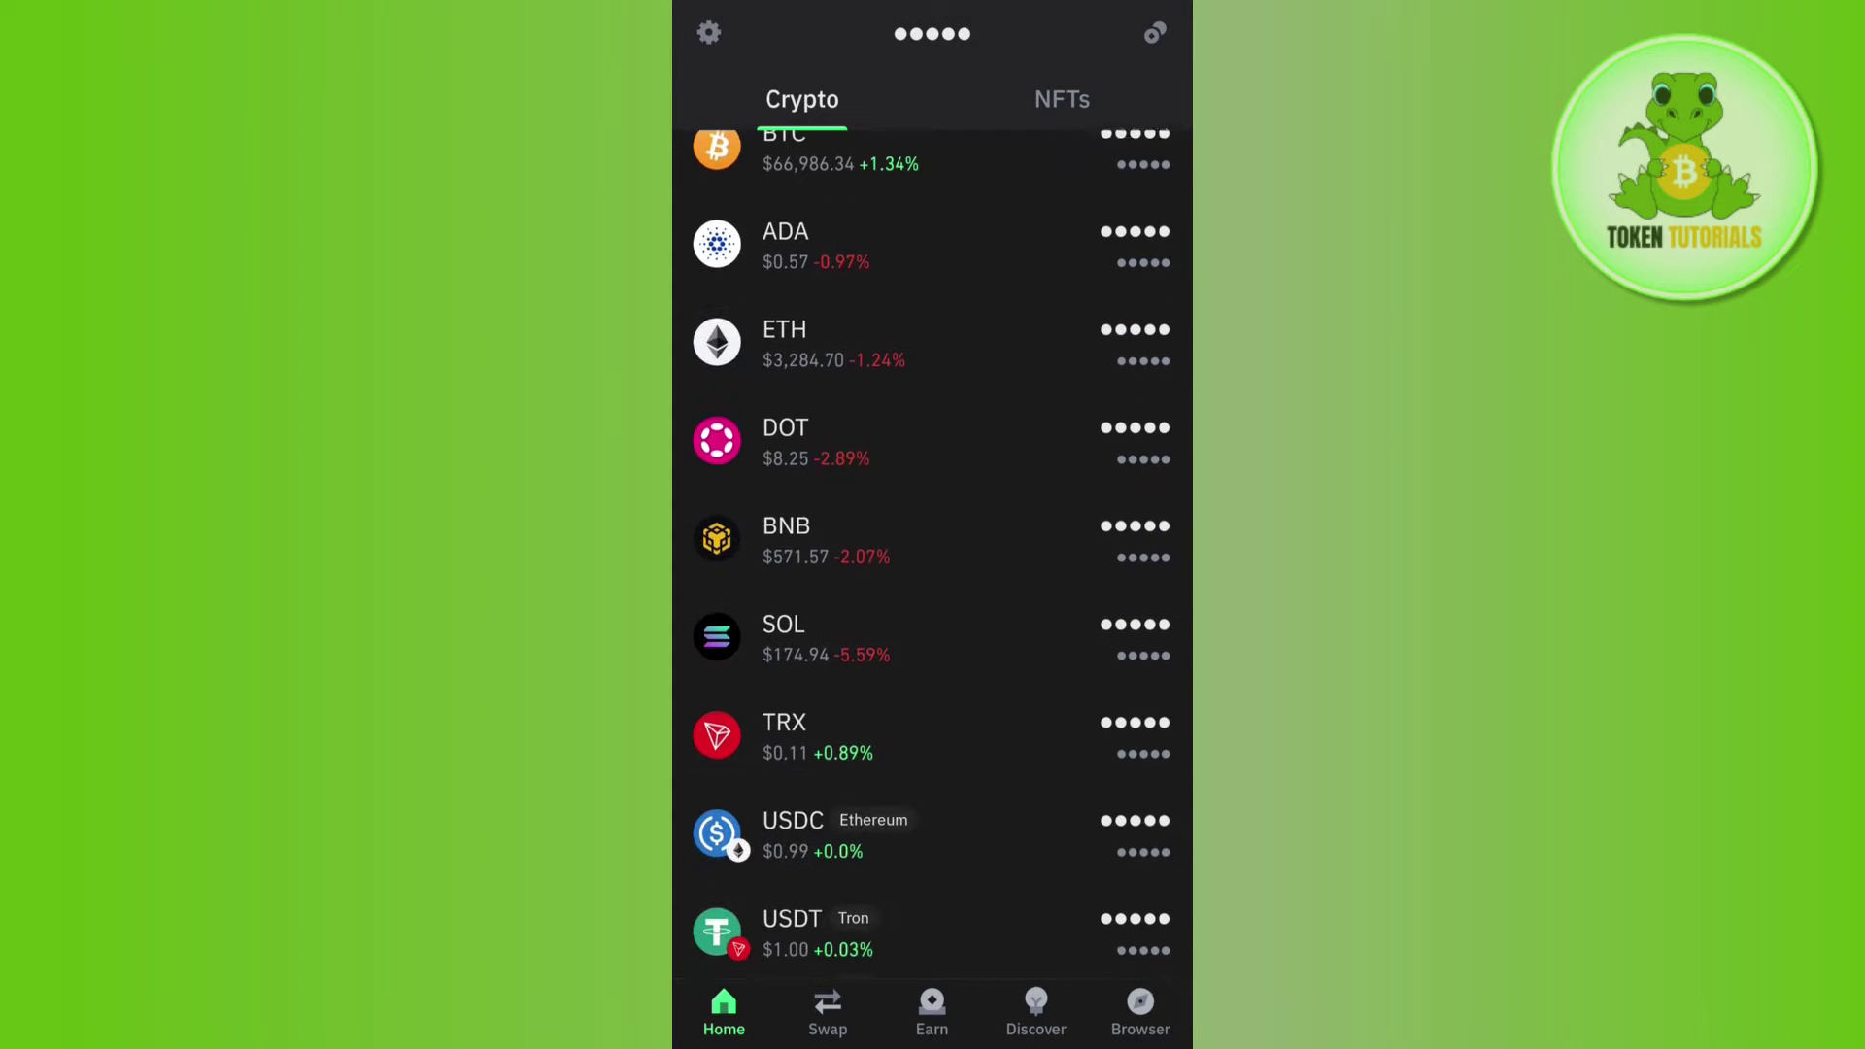
scroll(933, 583, "down", 2)
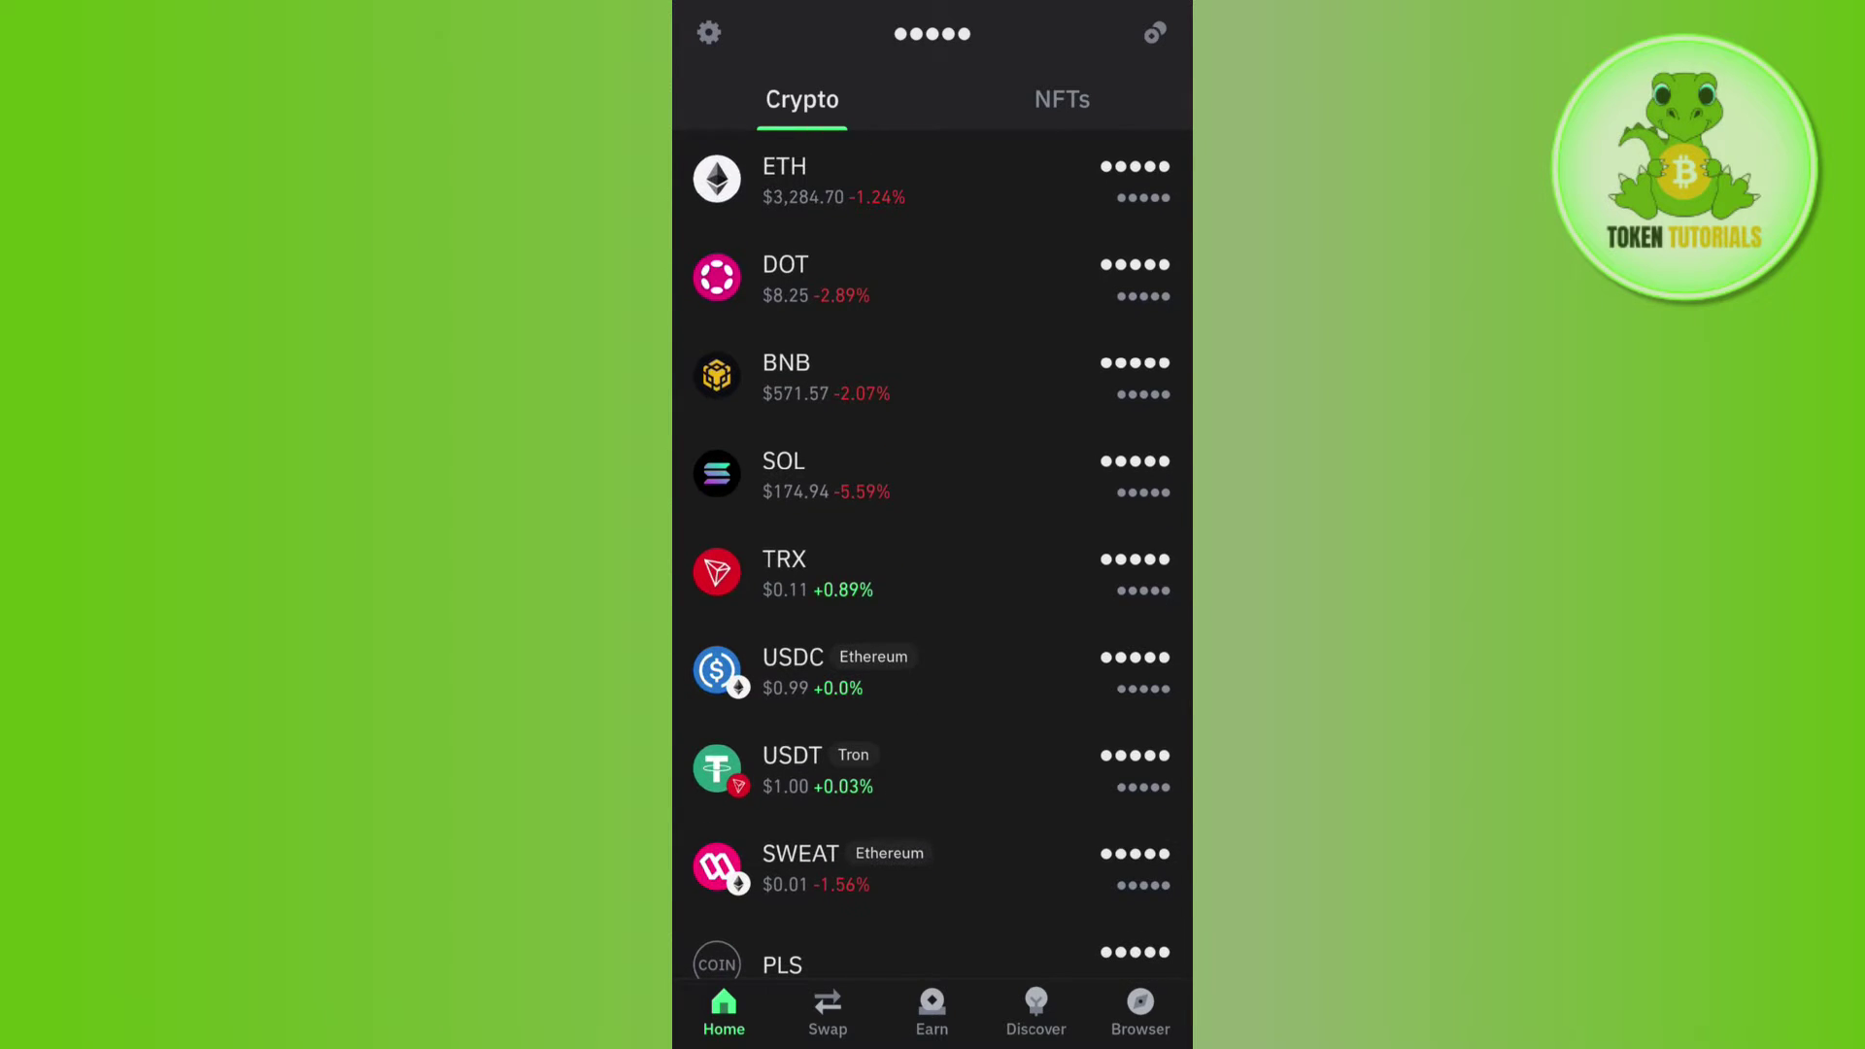
scroll(934, 582, "down", 3)
scroll(933, 554, "up", 2)
Swipe the TRX row, then open Manage crypto and search it for 'tron' to show TRX enabled
left_click_drag(1020, 604, 817, 603)
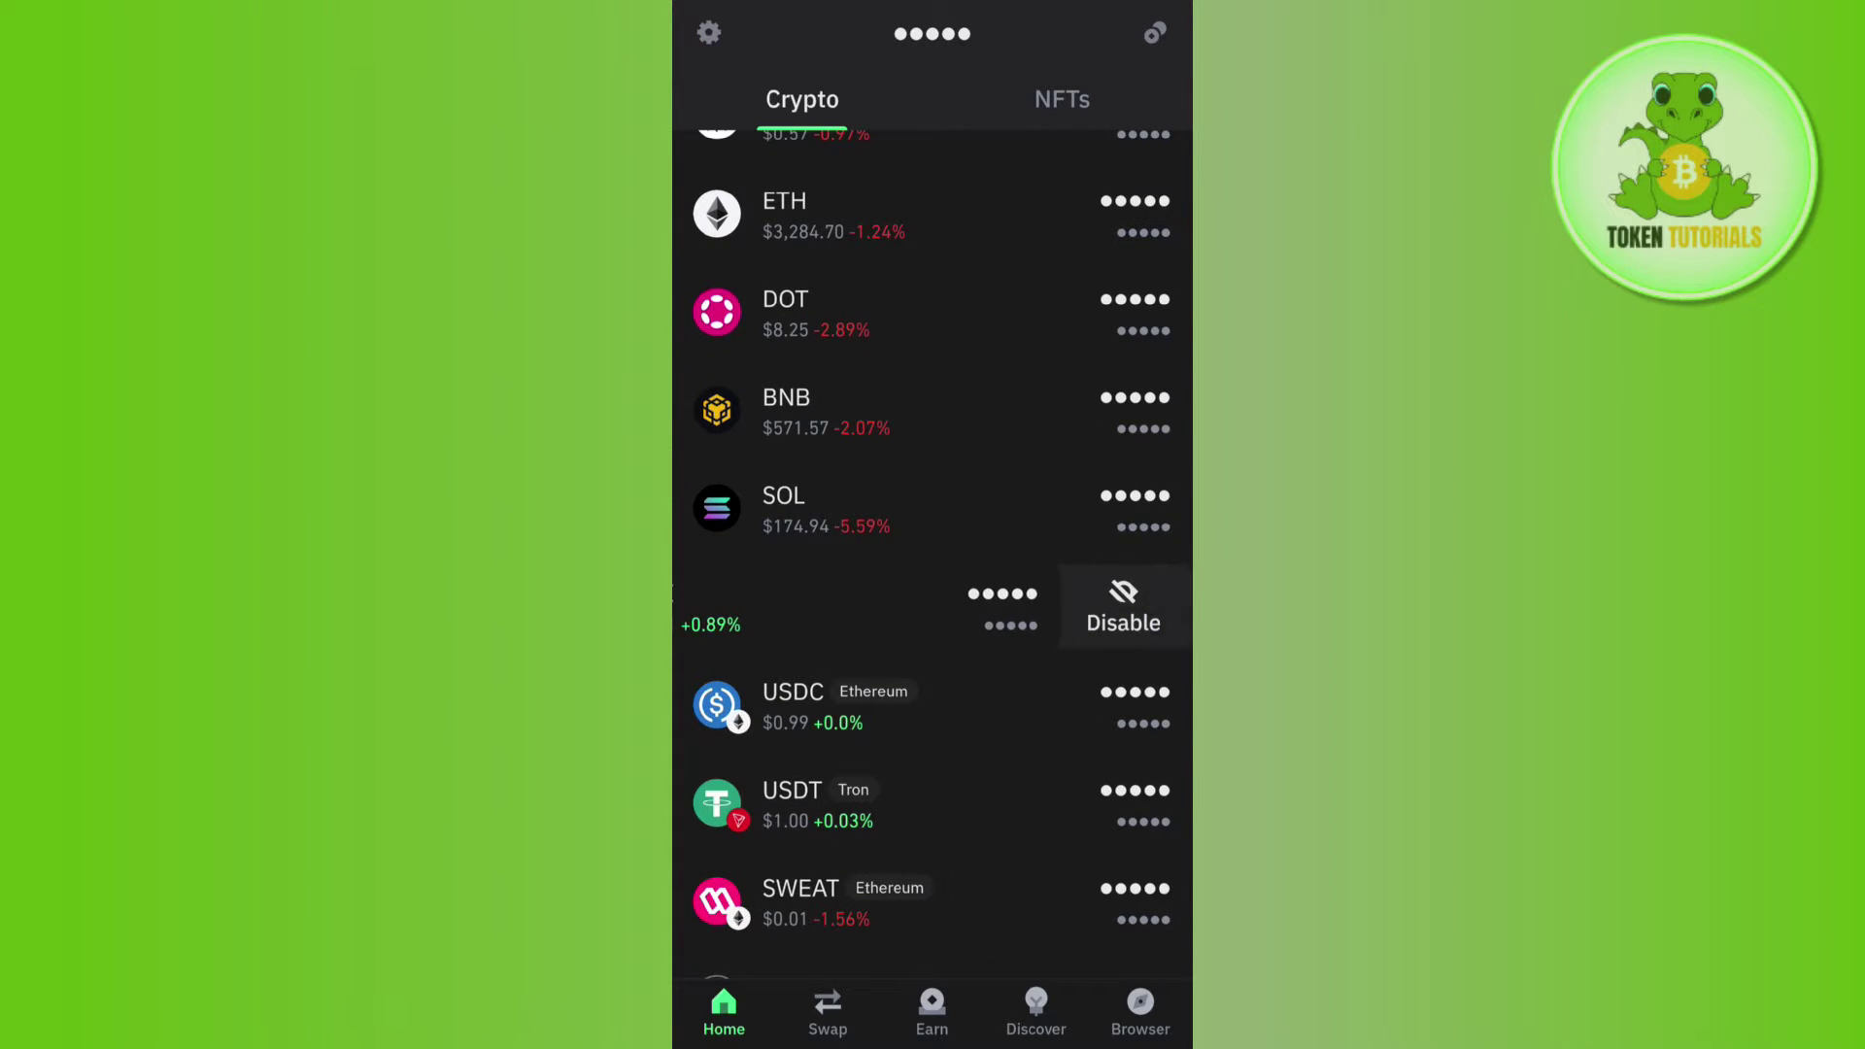
scroll(933, 553, "up", 10)
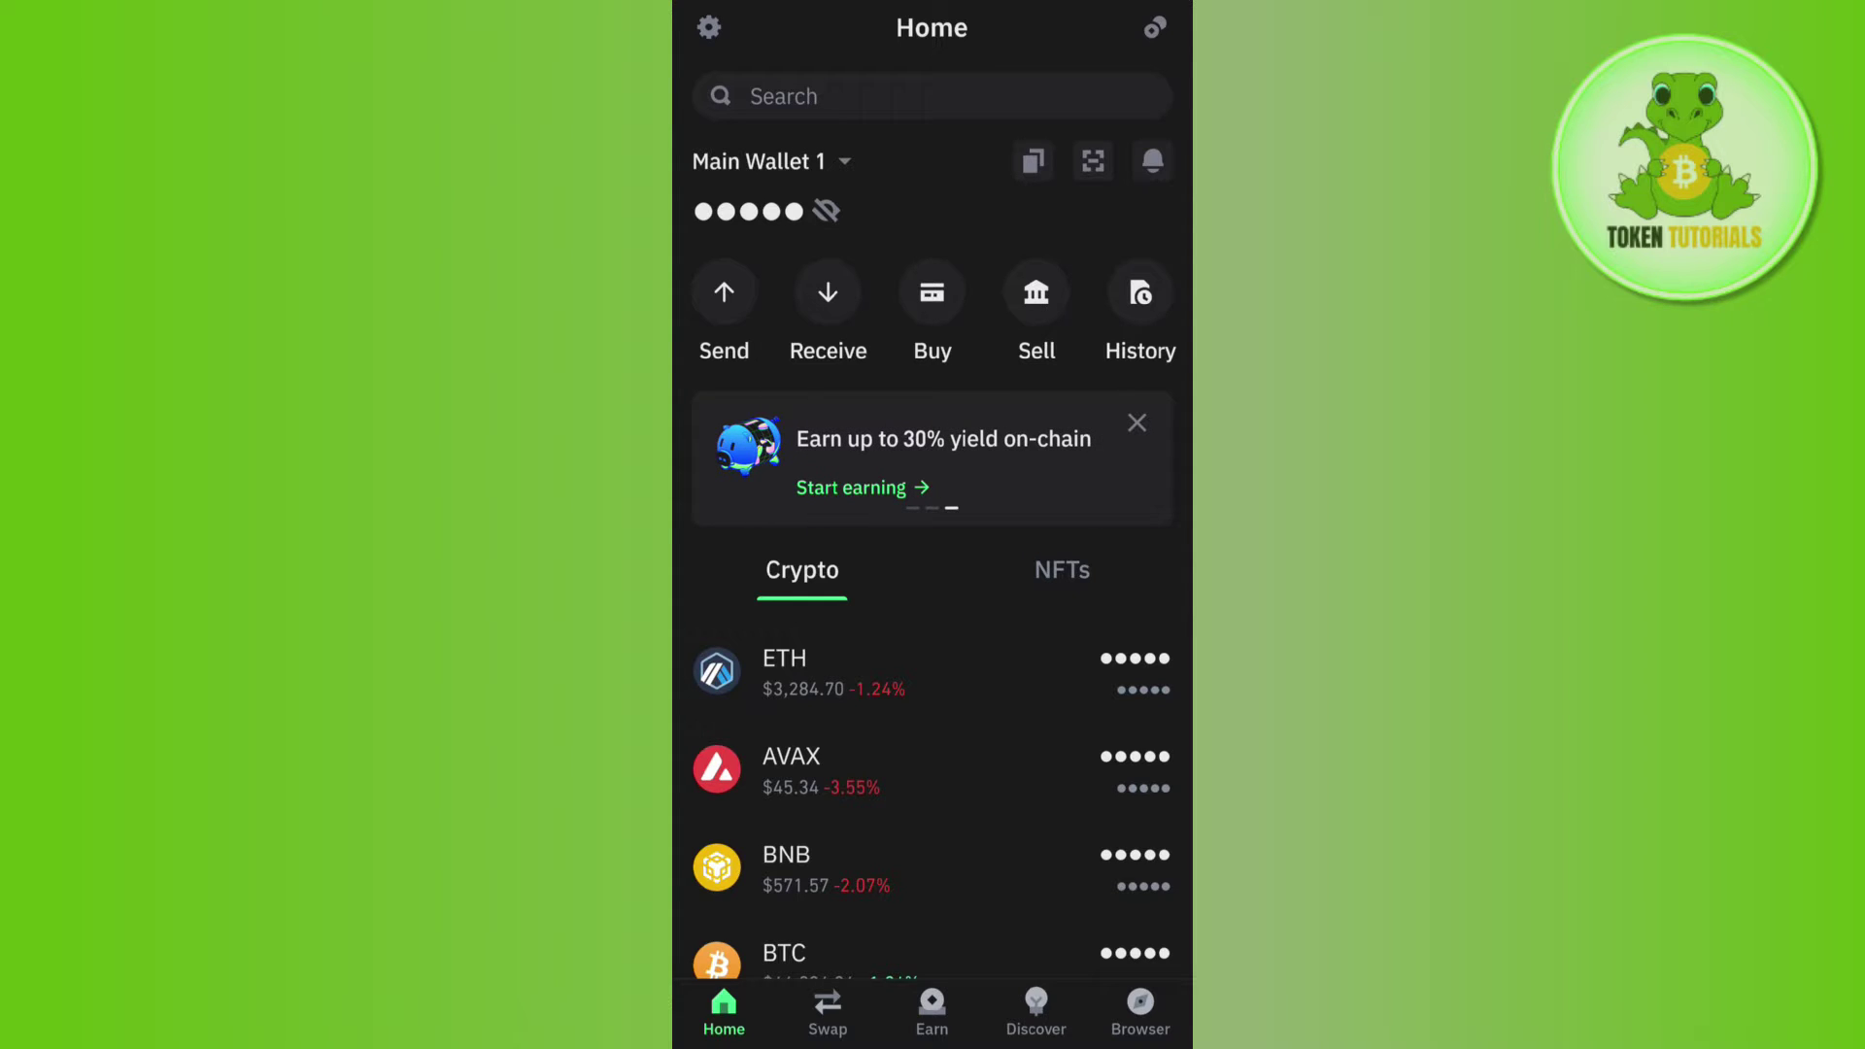
left_click(1155, 27)
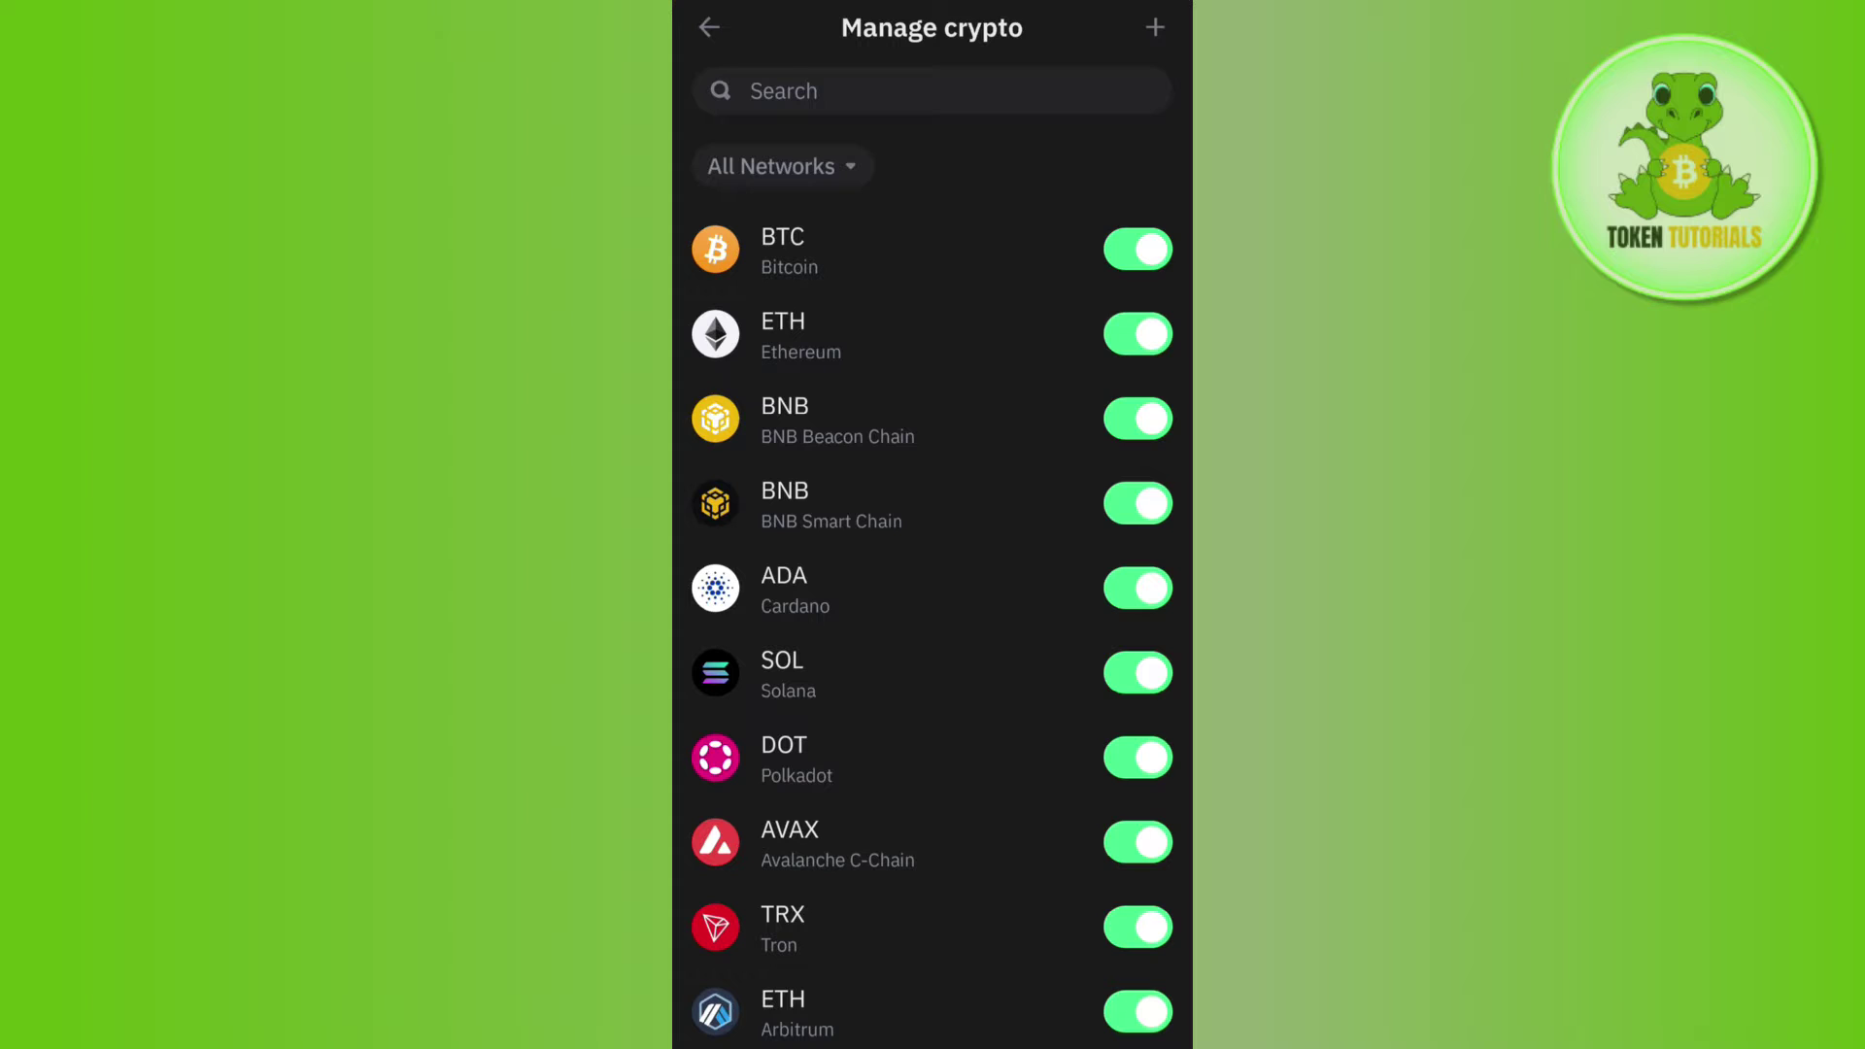
left_click(1155, 26)
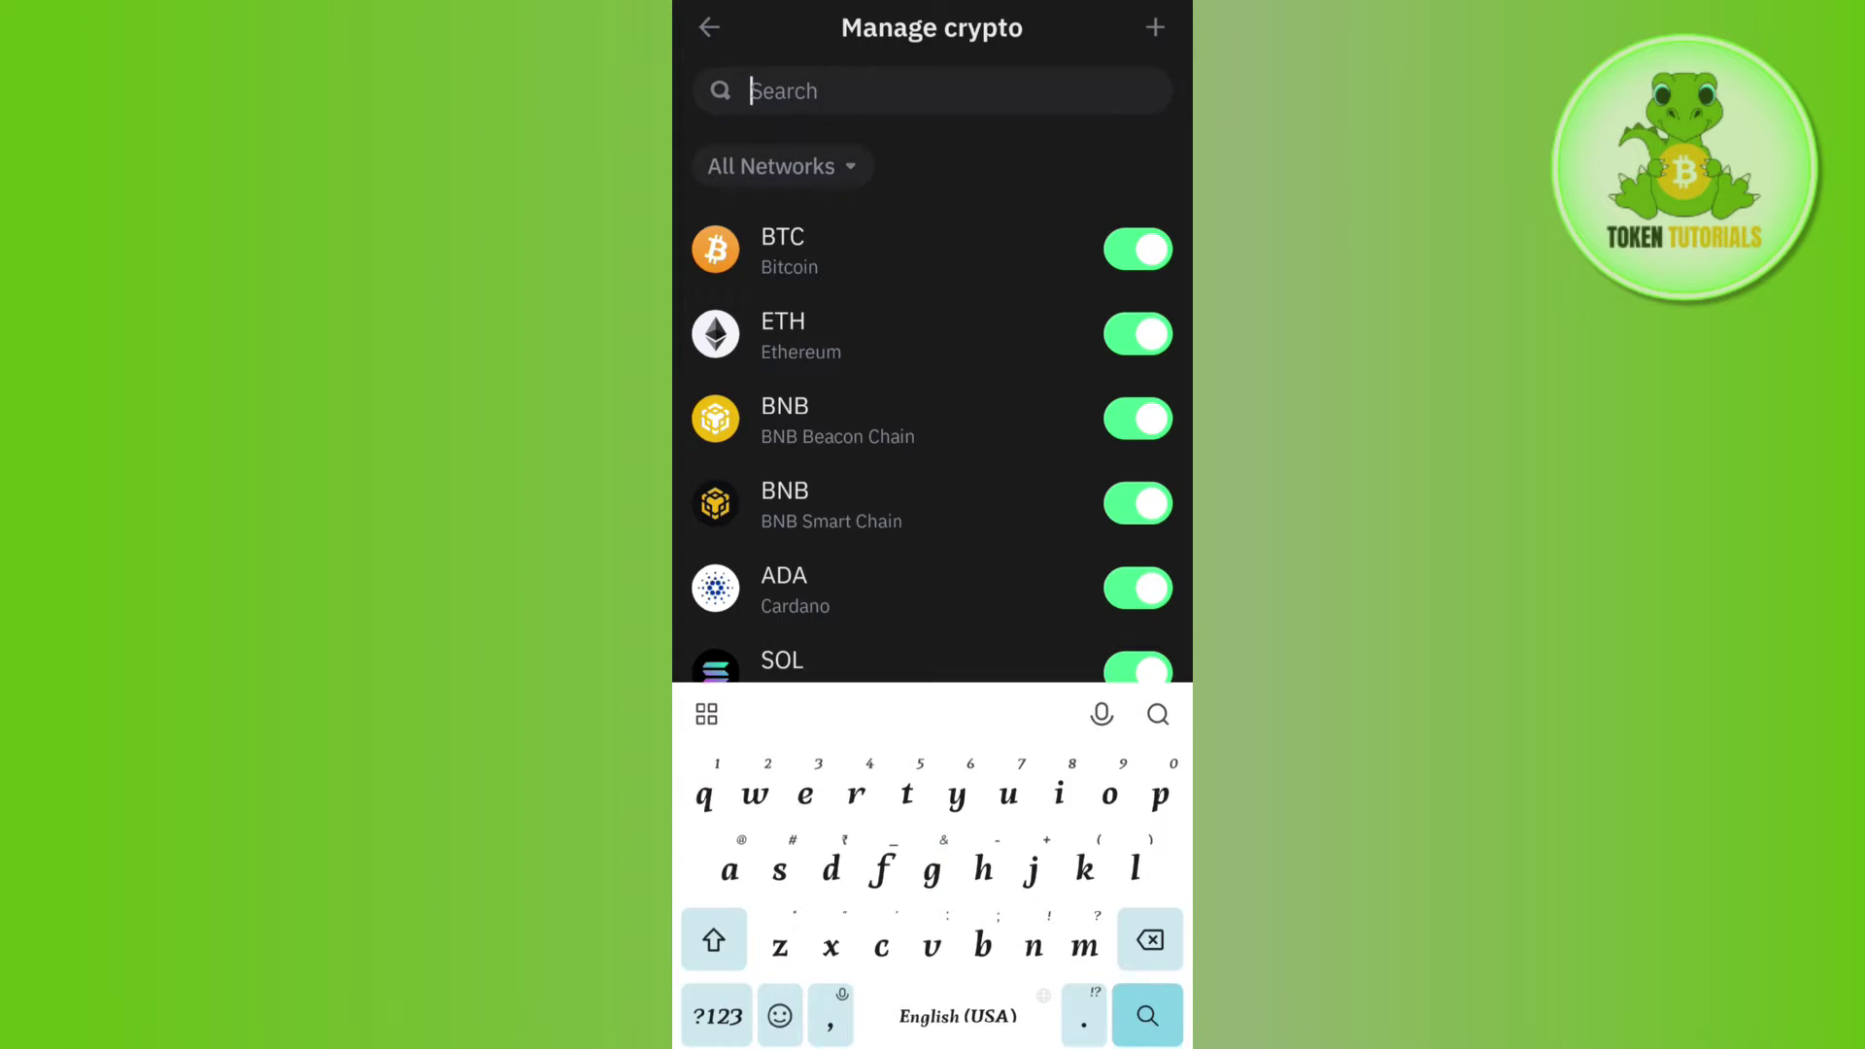
type("tron")
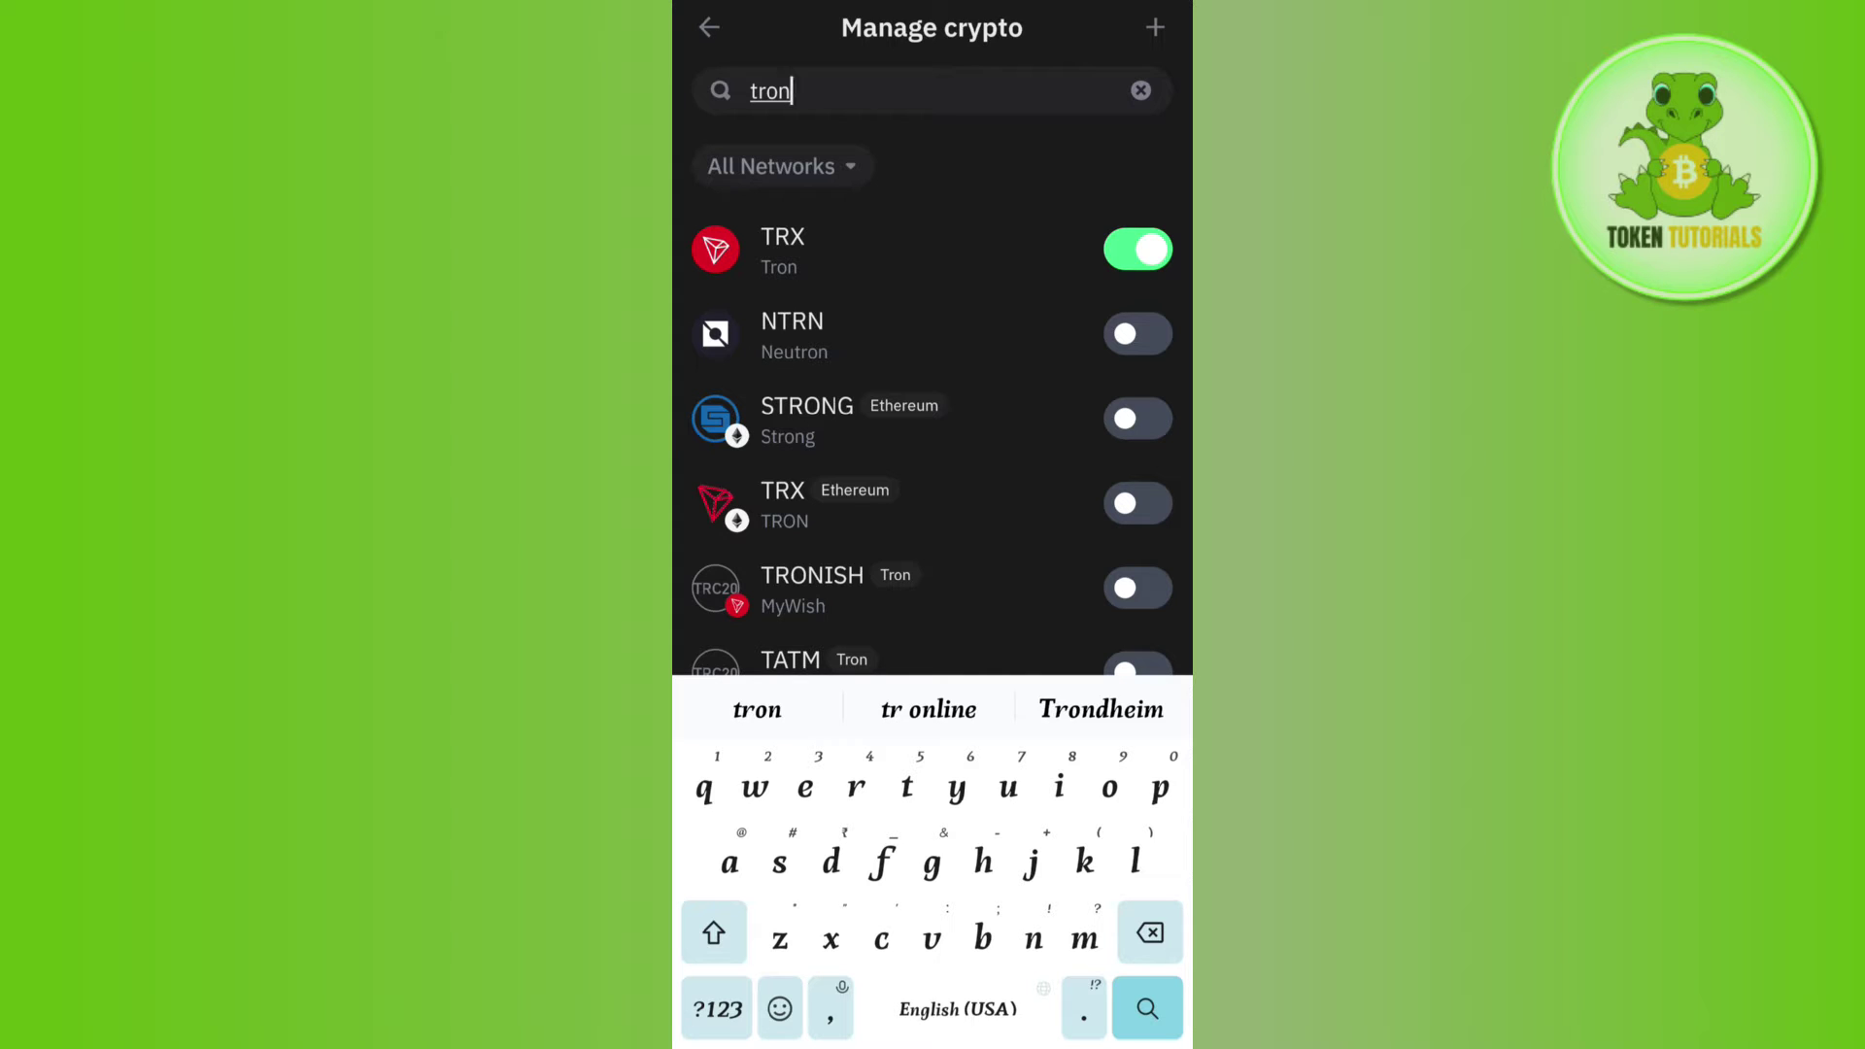
Open the TRX (Tron) search result to view its 0 TRX coin page
left_click(817, 249)
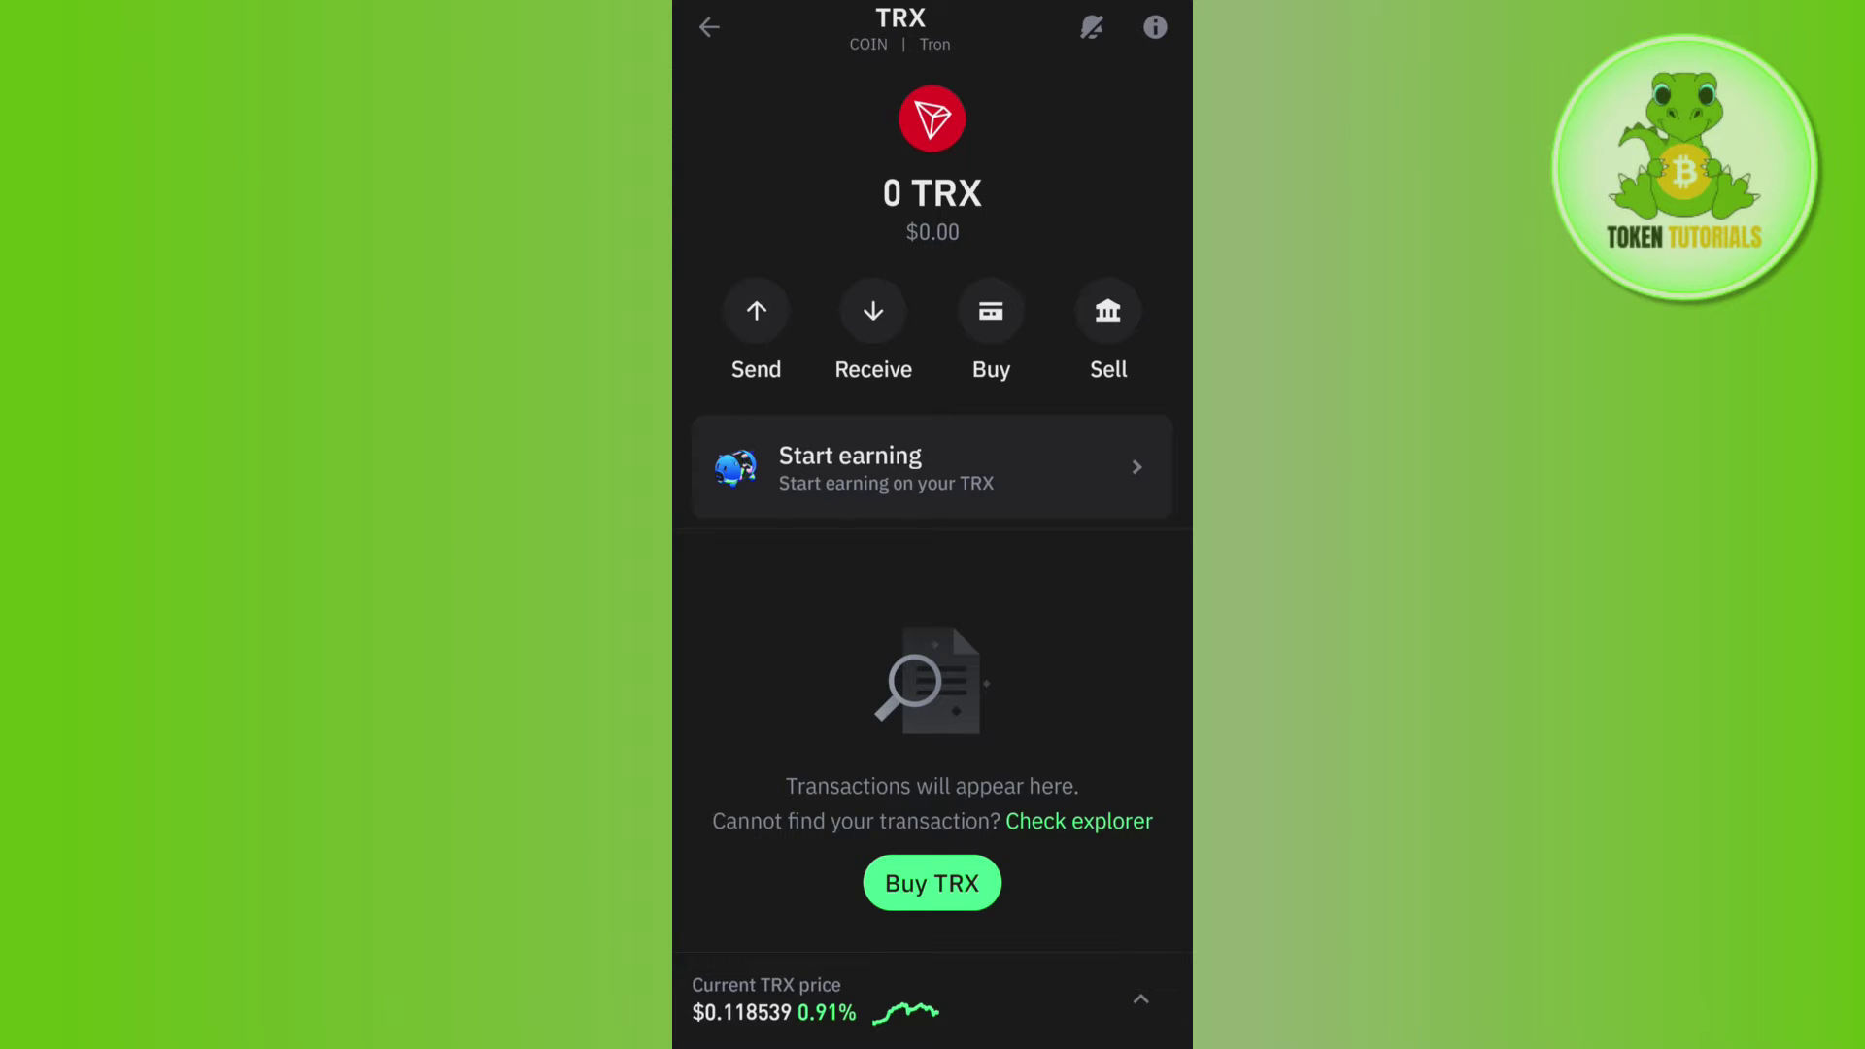
left_click(934, 466)
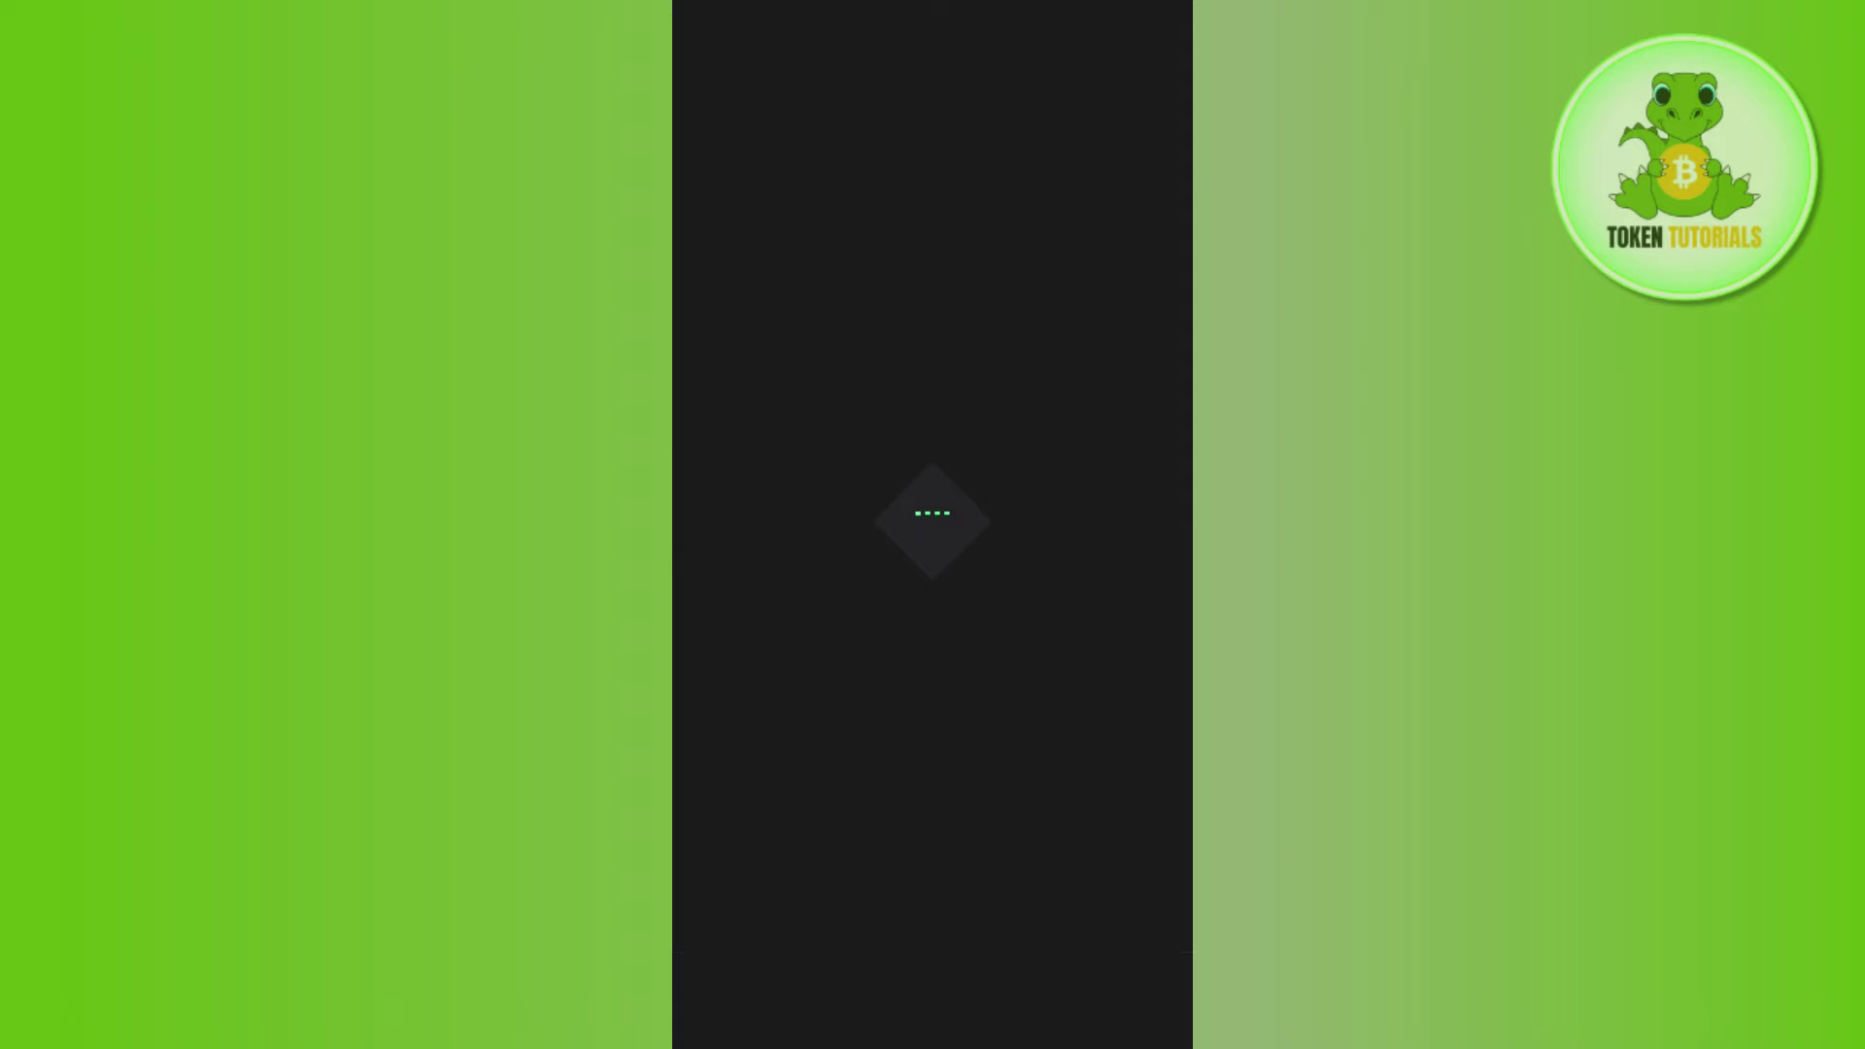